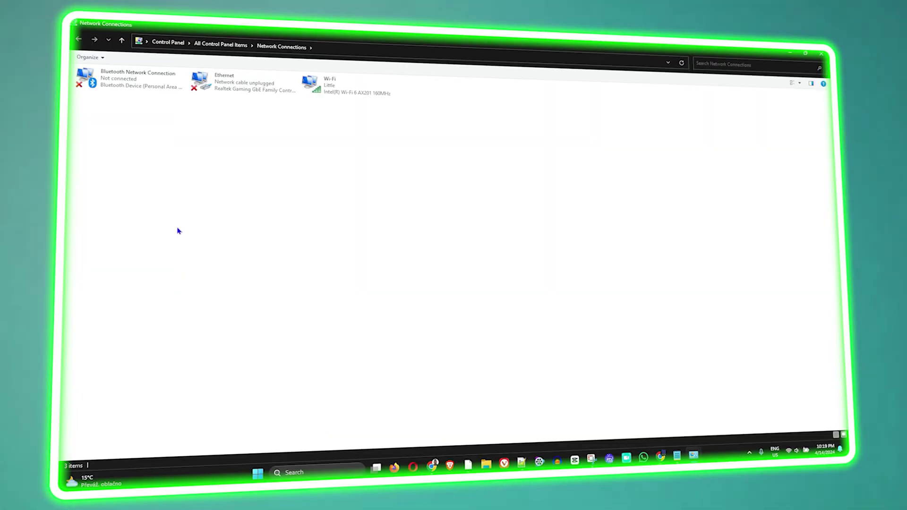
Open the Wi-Fi connection's Internet Protocol Version 4 (TCP/IPv4) properties
right_click(350, 91)
left_click(336, 182)
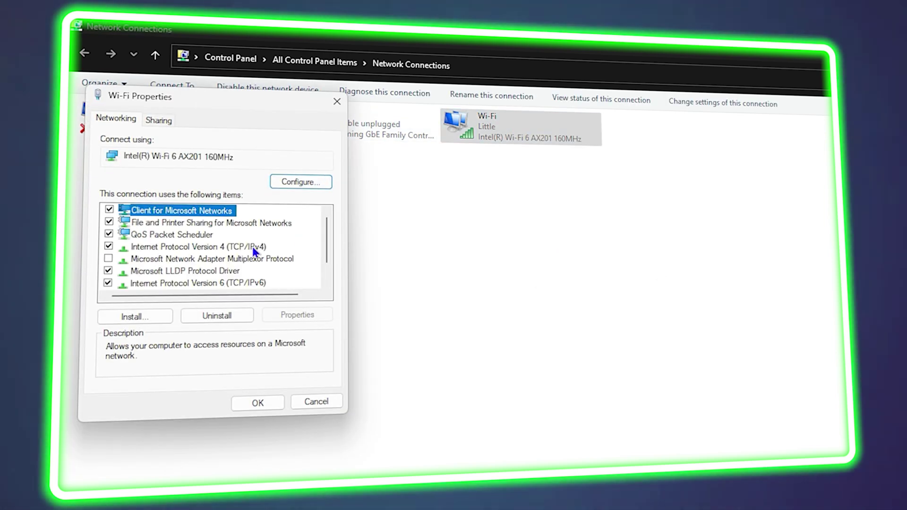
left_click(253, 247)
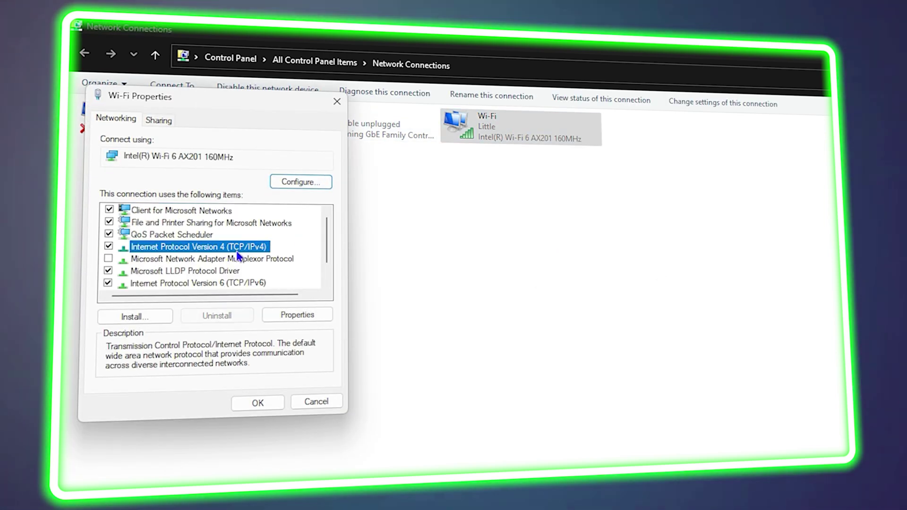
left_click(297, 314)
left_click(197, 344)
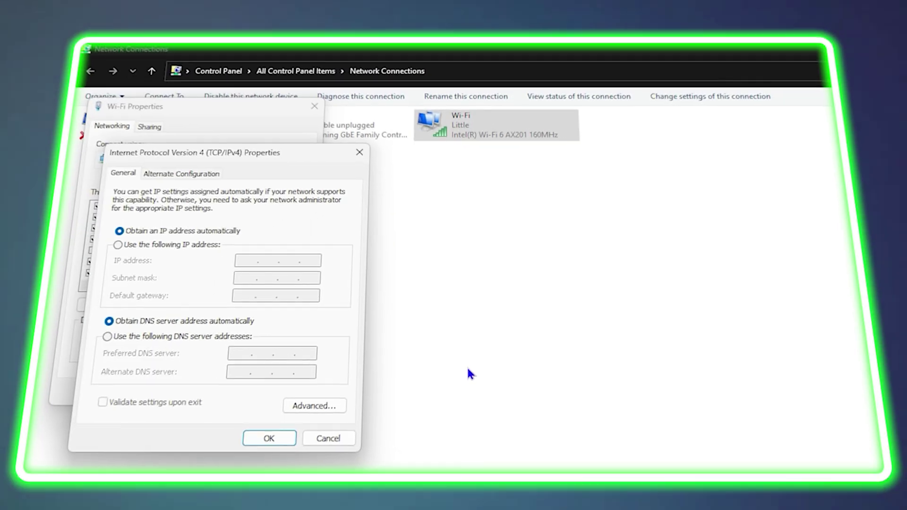
Set manual DNS servers 8.8.8.8 and 8.8.4.4, confirm, and enter ipconfig /flushdns
left_click(108, 337)
left_click(250, 354)
type("8.8.8.8")
left_click(233, 373)
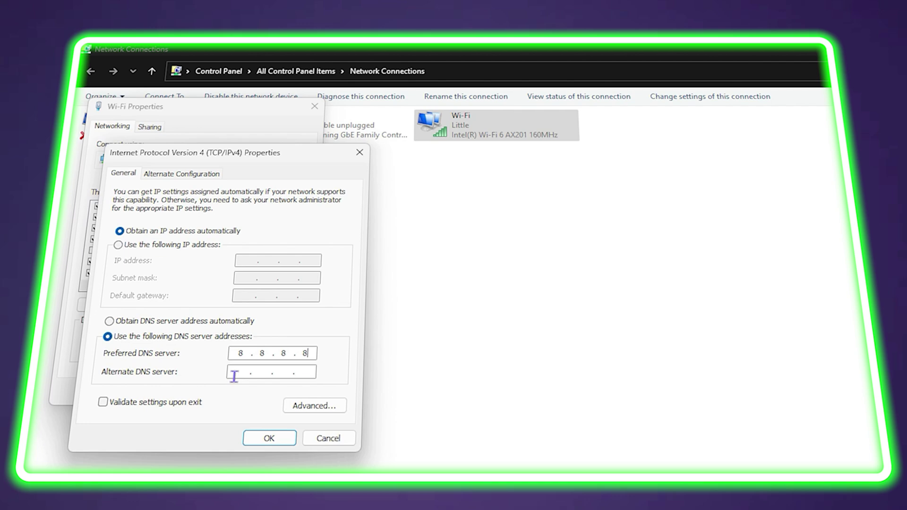
type("8.8.4.4")
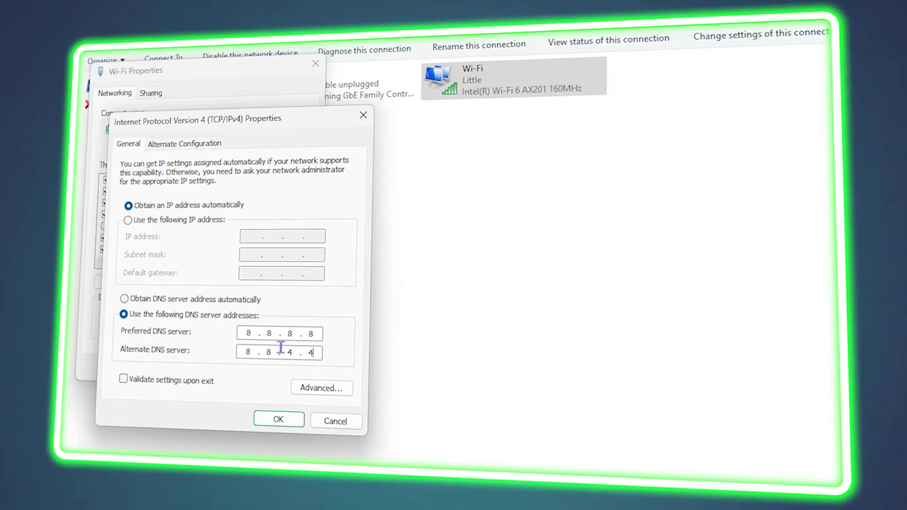
left_click(275, 419)
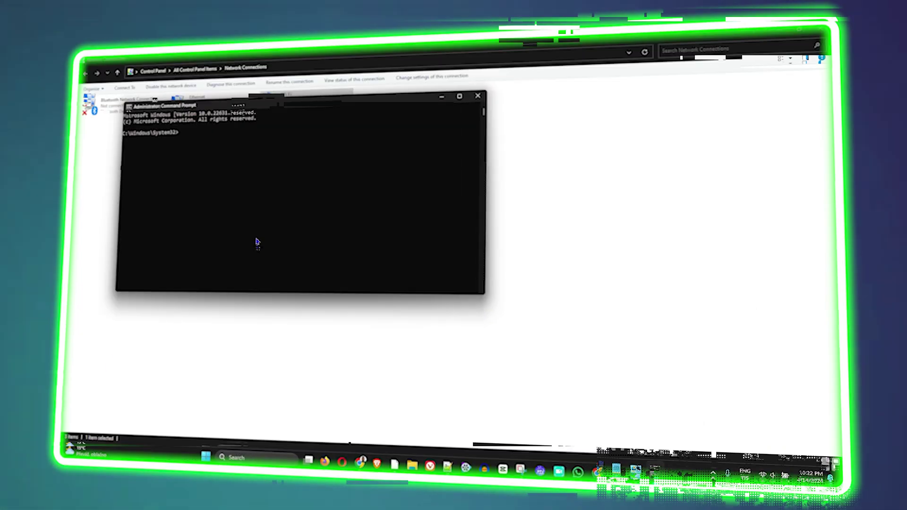
type("ipconfig /flushdns")
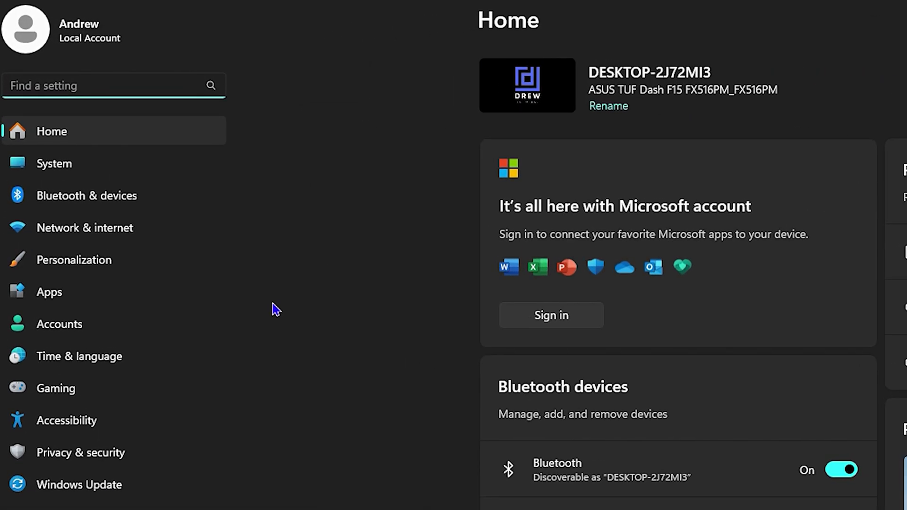
Go to Network & internet and view the Proxy page
left_click(94, 228)
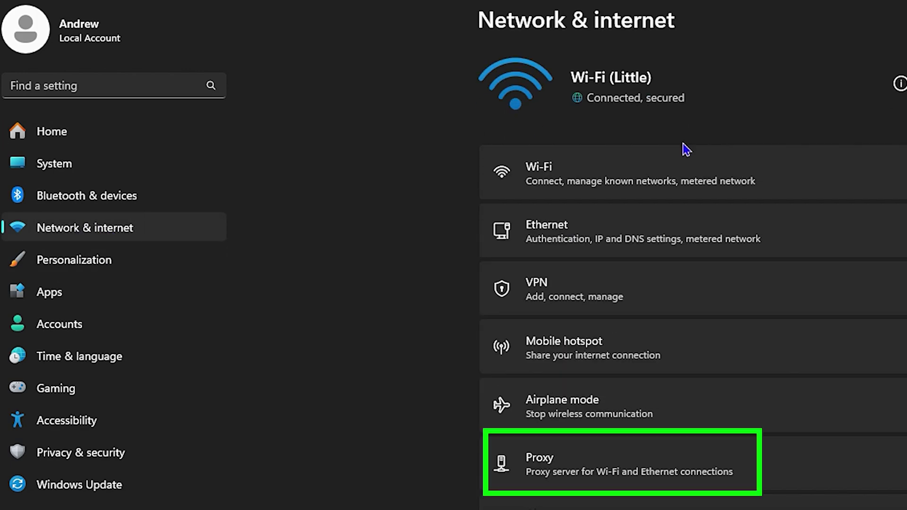
left_click(602, 473)
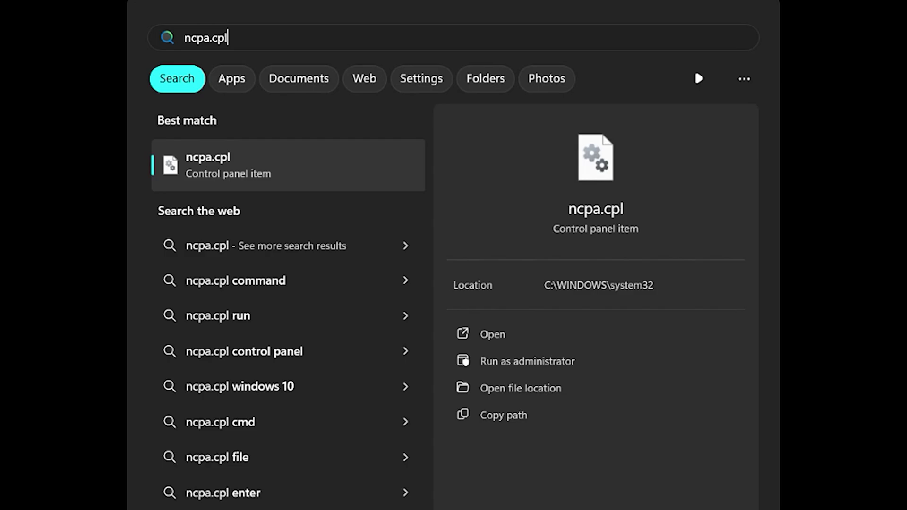
Launch ncpa.cpl, open Wi-Fi Properties, and select Internet Protocol Version 4 (TCP/IPv4)
key("Return")
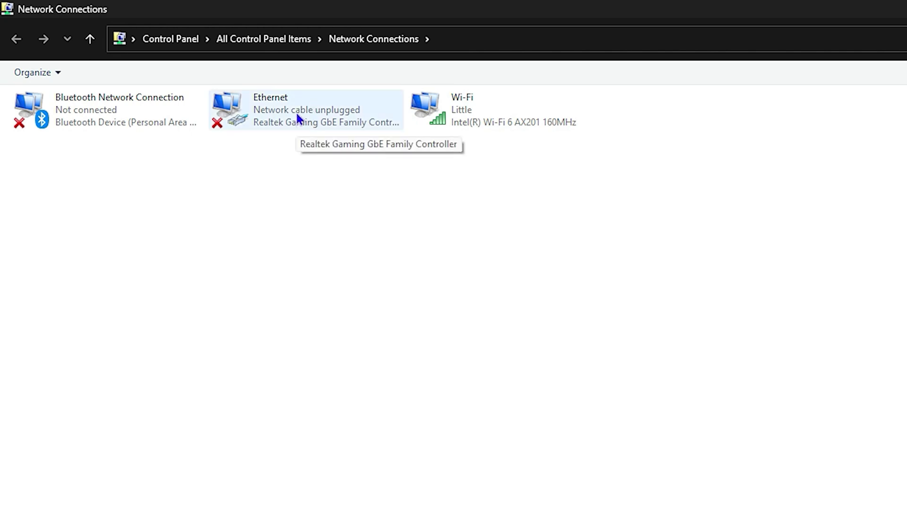
right_click(492, 114)
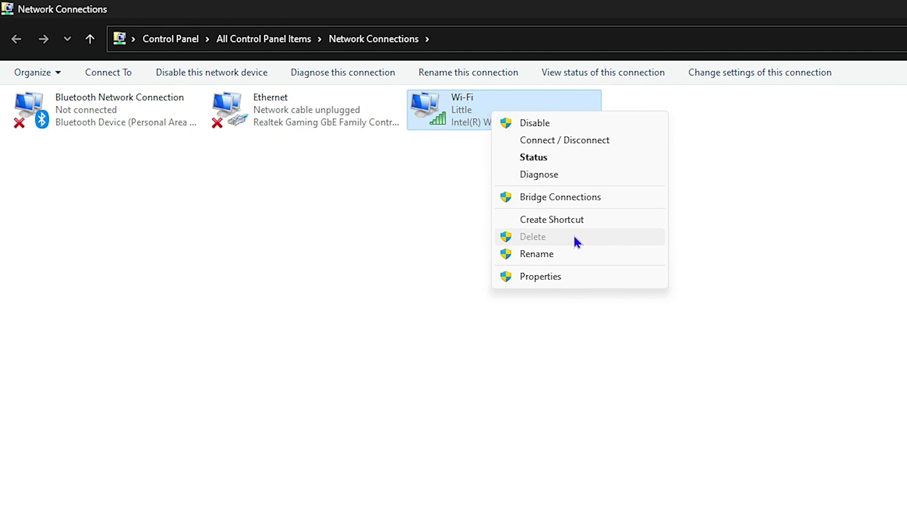
left_click(550, 278)
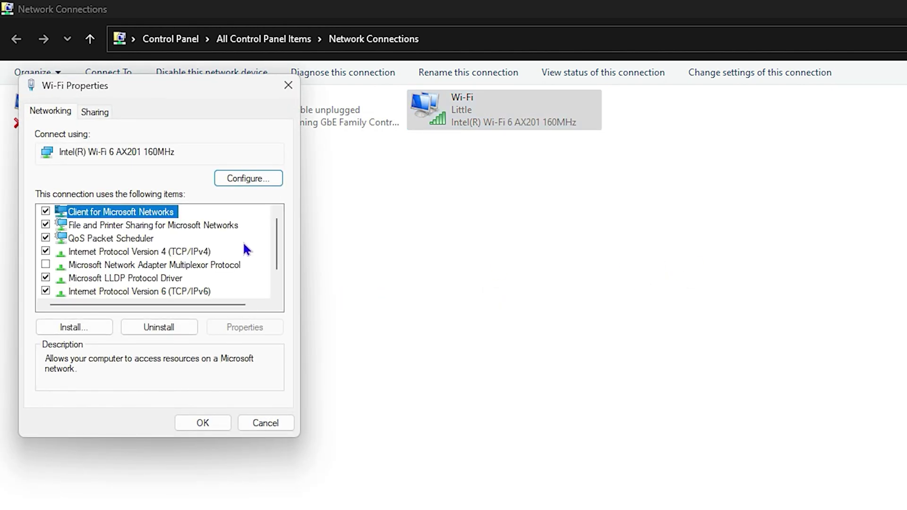
left_click(168, 251)
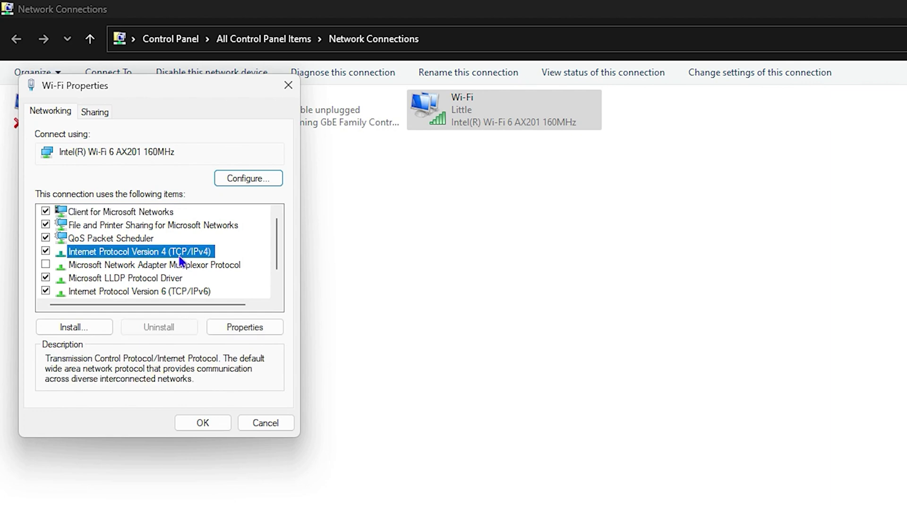
In IPv4 properties, enter preferred DNS 8.8.8.8 and alternate DNS 8.8.4.4
double_click(179, 255)
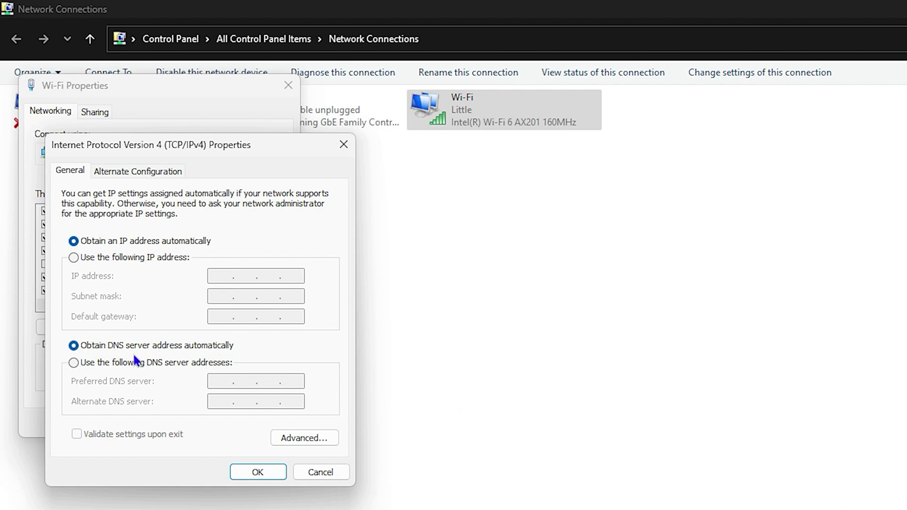
left_click(71, 364)
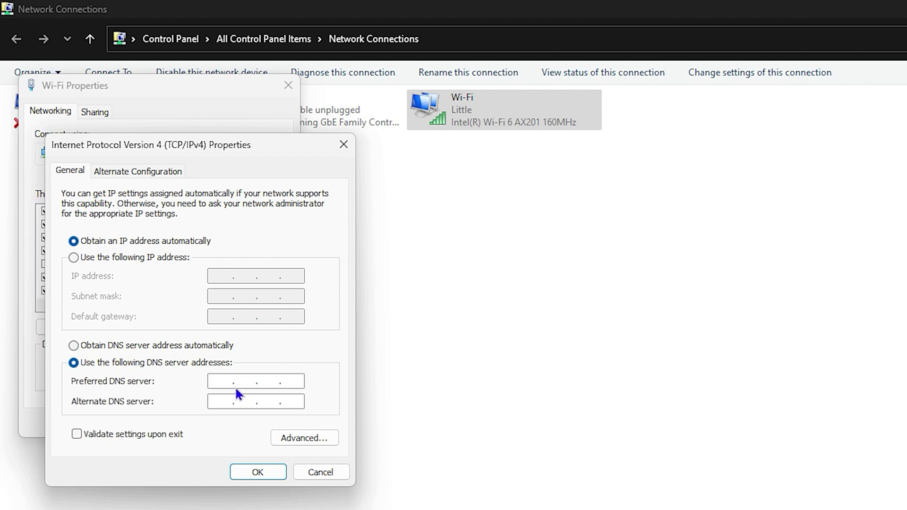
left_click(227, 377)
type("8.8.8.8")
left_click(215, 401)
type("8.8.4.4")
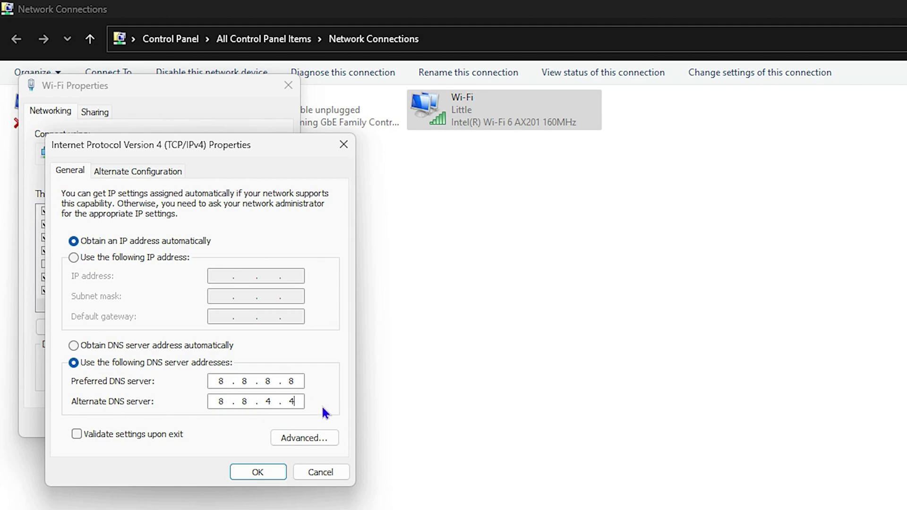
mouse_move(663, 499)
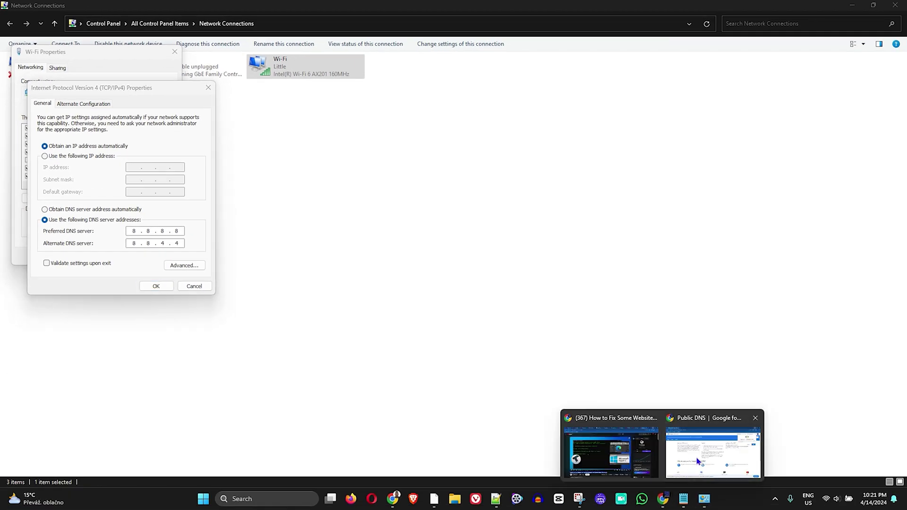
left_click(719, 446)
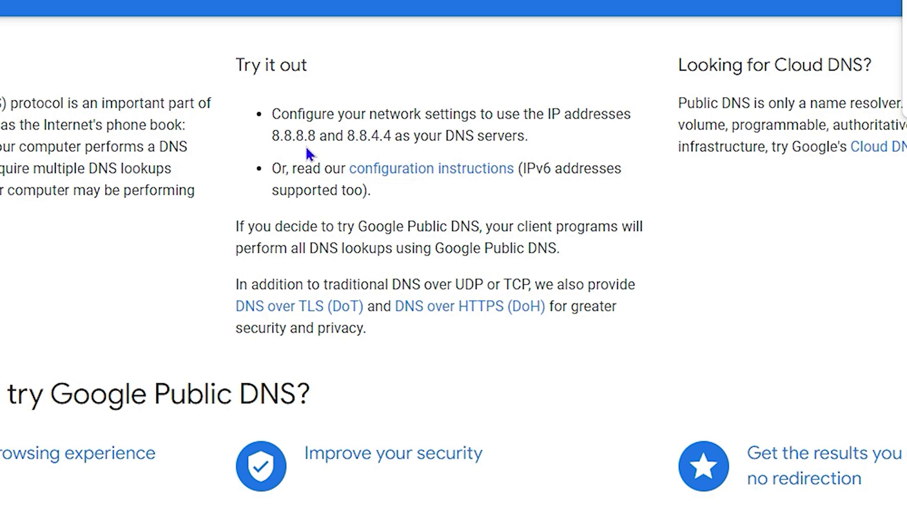
left_click_drag(273, 137, 411, 140)
left_click_drag(512, 137, 515, 138)
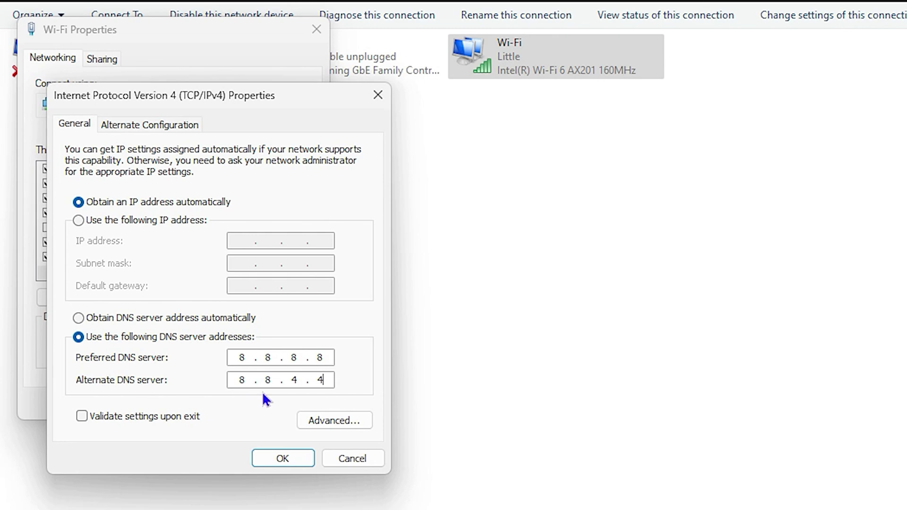
Confirm both the IPv4 and Wi-Fi Properties dialogs to apply the DNS change
left_click(283, 459)
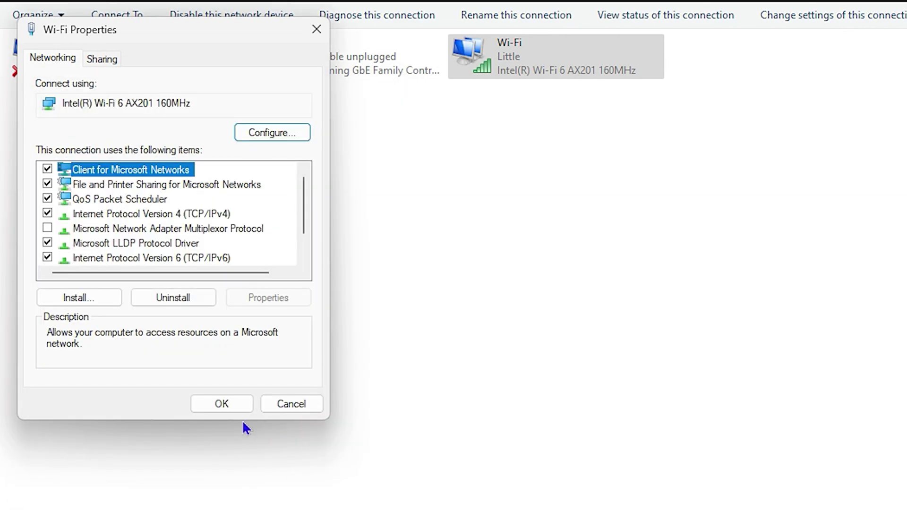
left_click(222, 406)
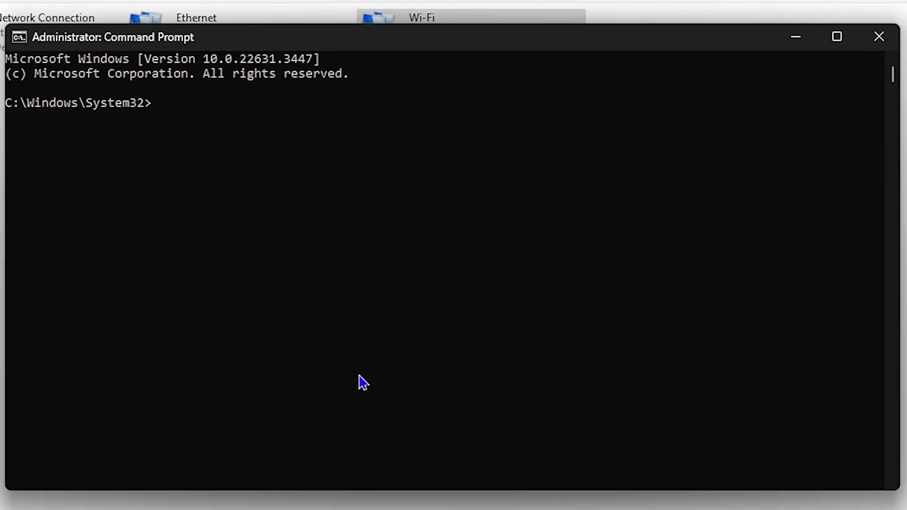
Type ipconfig /flushdns at the administrator Command Prompt
type("ipconfig")
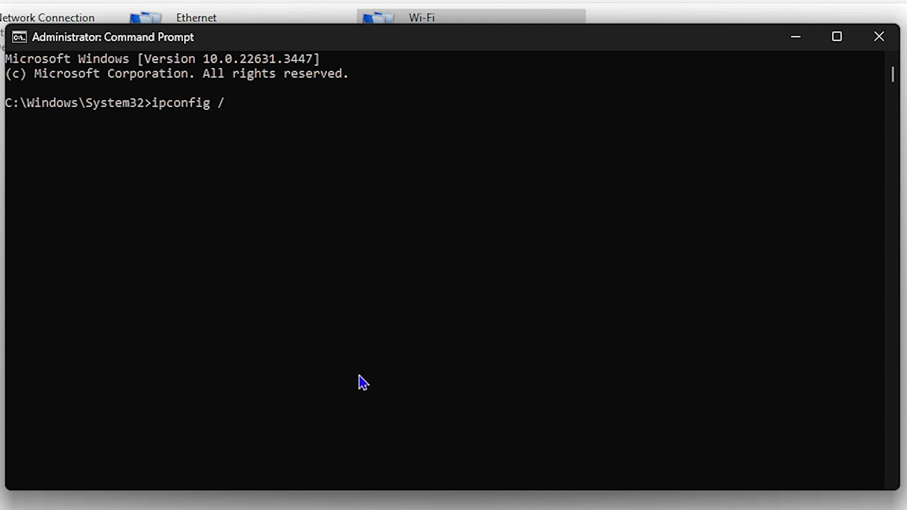
type(" /flushdns")
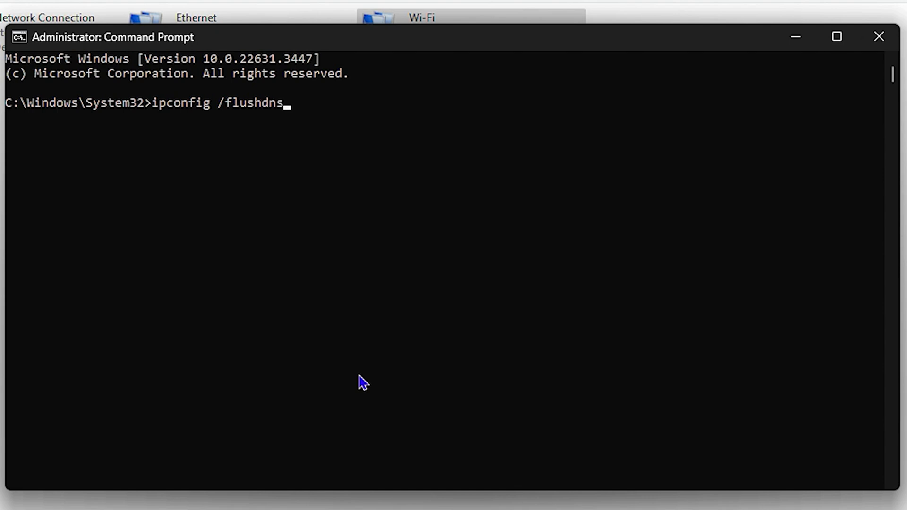